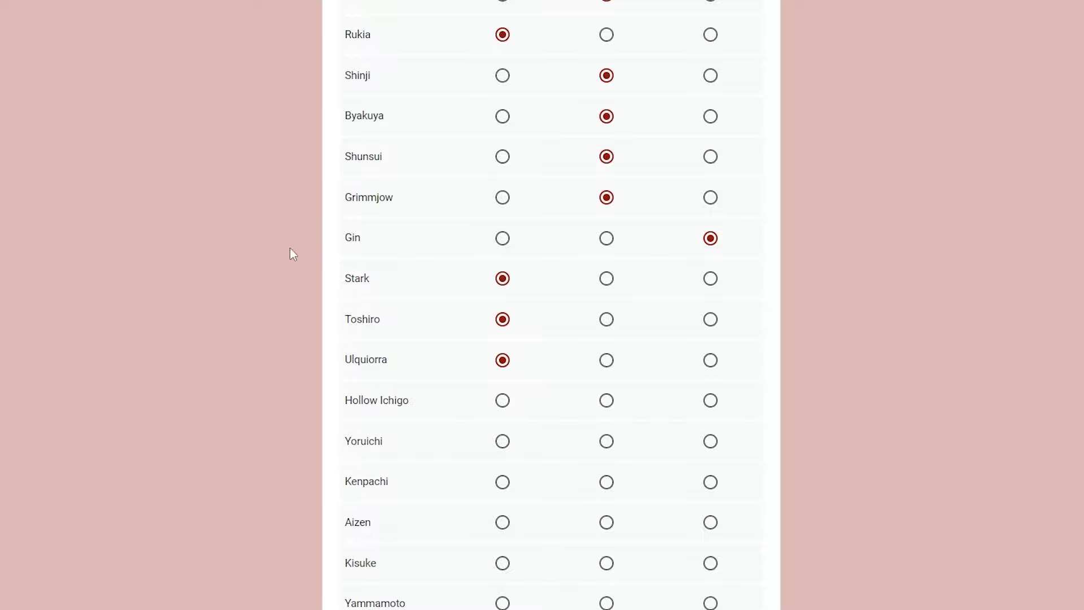
Rate Hollow Ichigo, Yoruichi, Aizen and Yammamoto as BUFF, and Kenpachi and Kisuke as NERF.
left_click(711, 401)
left_click(711, 442)
left_click(502, 481)
left_click(713, 523)
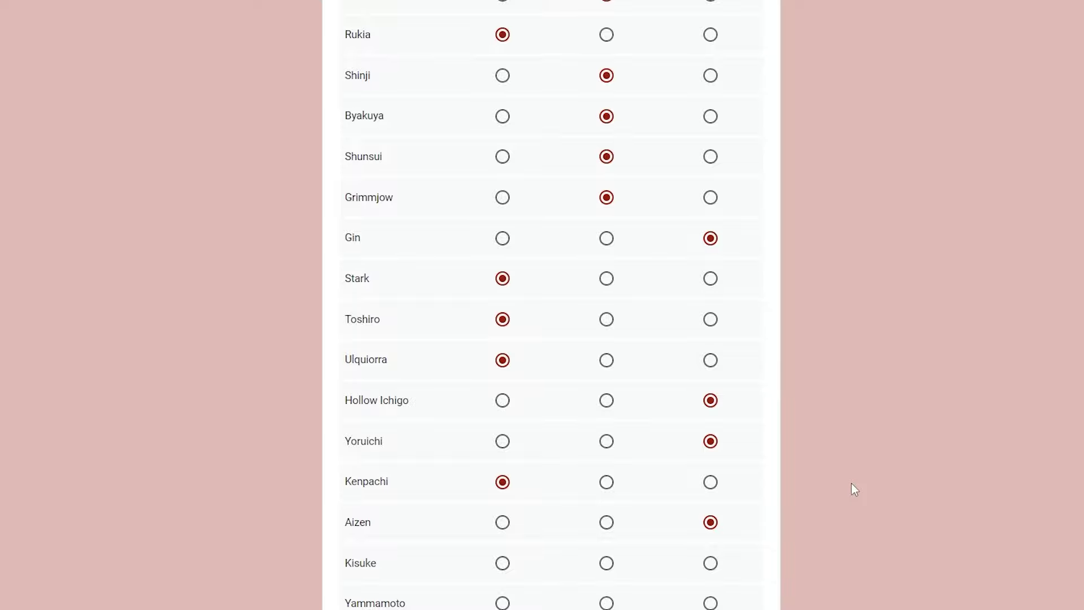
left_click(504, 564)
left_click(711, 603)
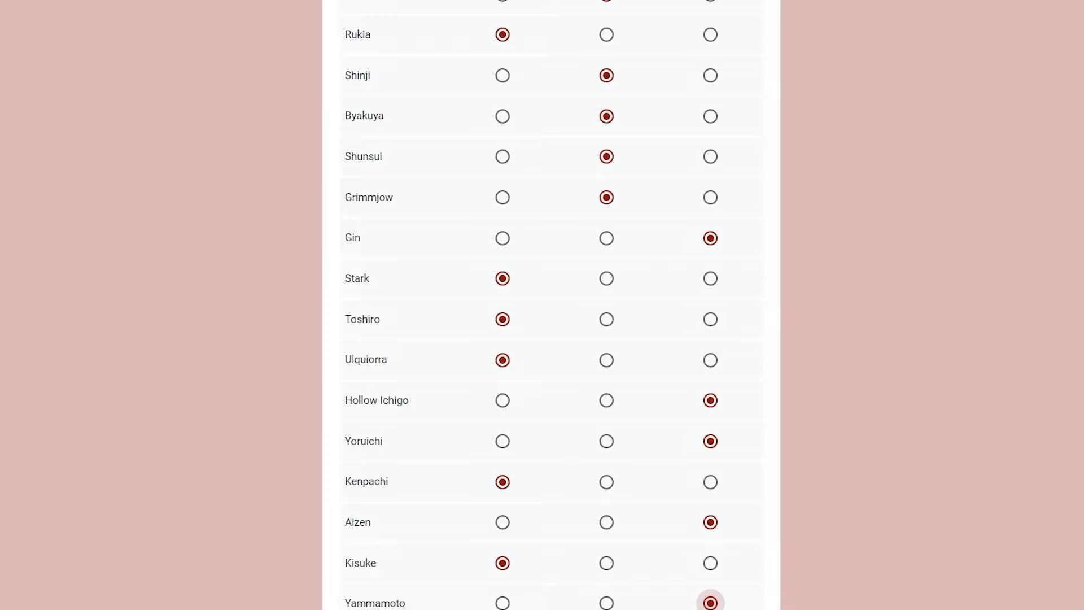
In the MISC character question, rate Rikka as NERF and Kazuma as N/A.
scroll(706, 602, "down", 8)
scroll(656, 571, "down", 5)
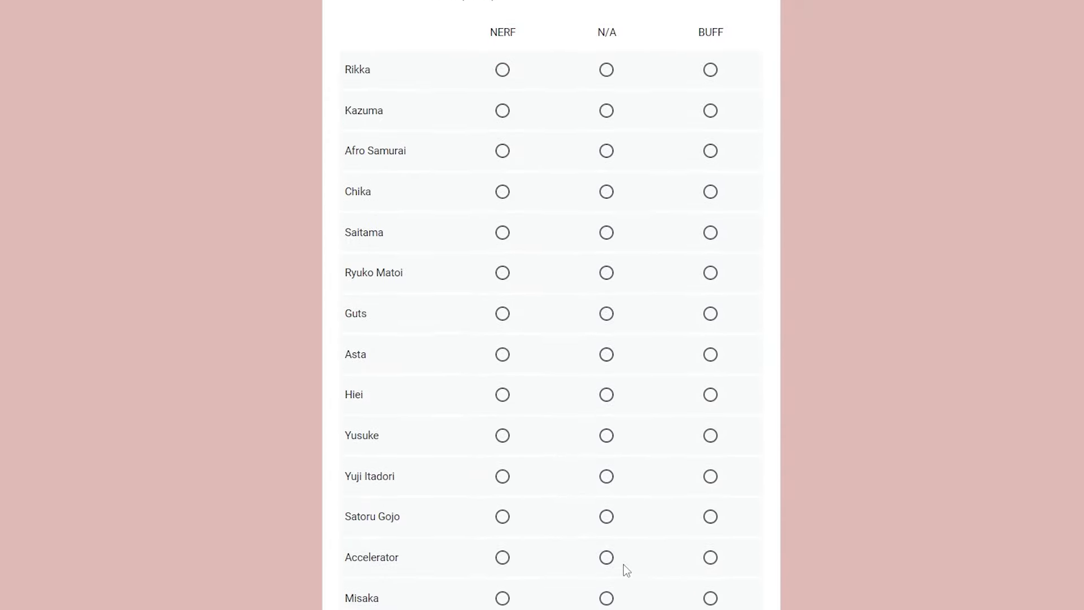
scroll(626, 568, "up", 1)
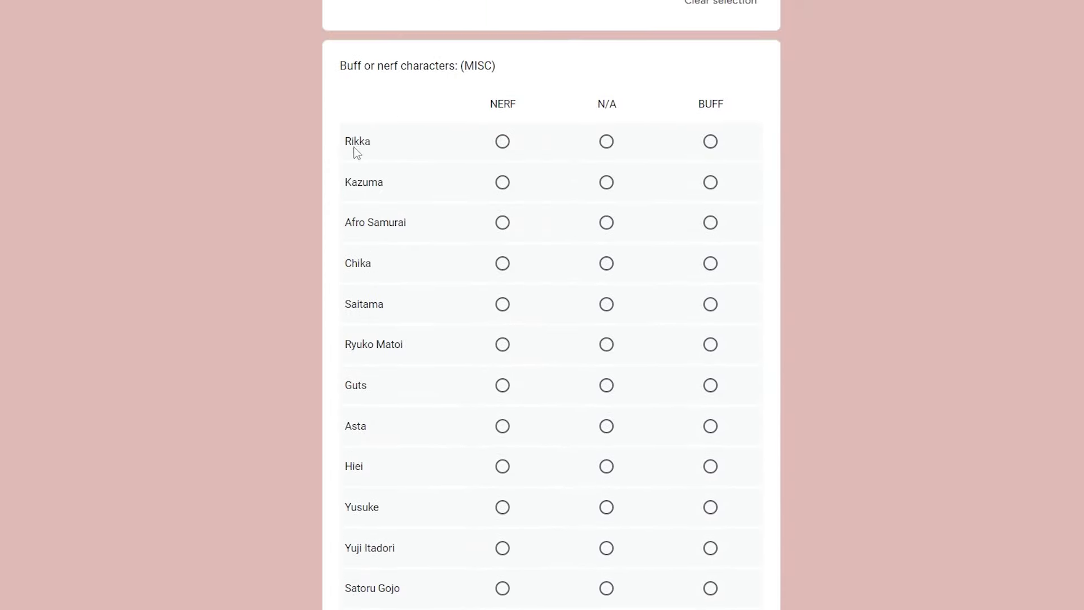
left_click(609, 142)
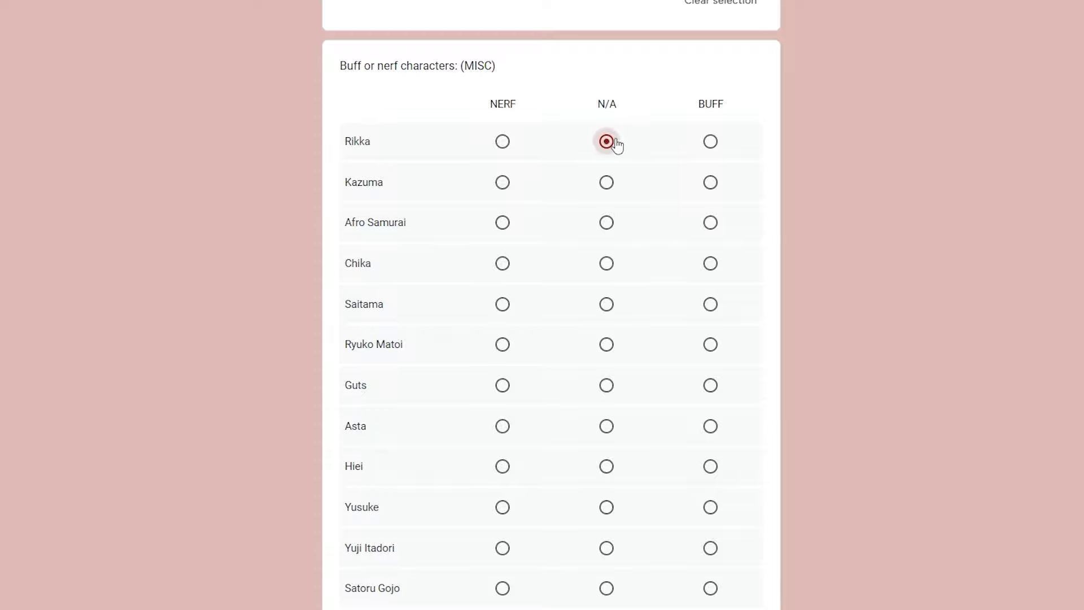
left_click(503, 143)
left_click(605, 186)
In the MISC question, rate Afro Samurai as NERF, and Chika and Saitama as N/A.
left_click(601, 223)
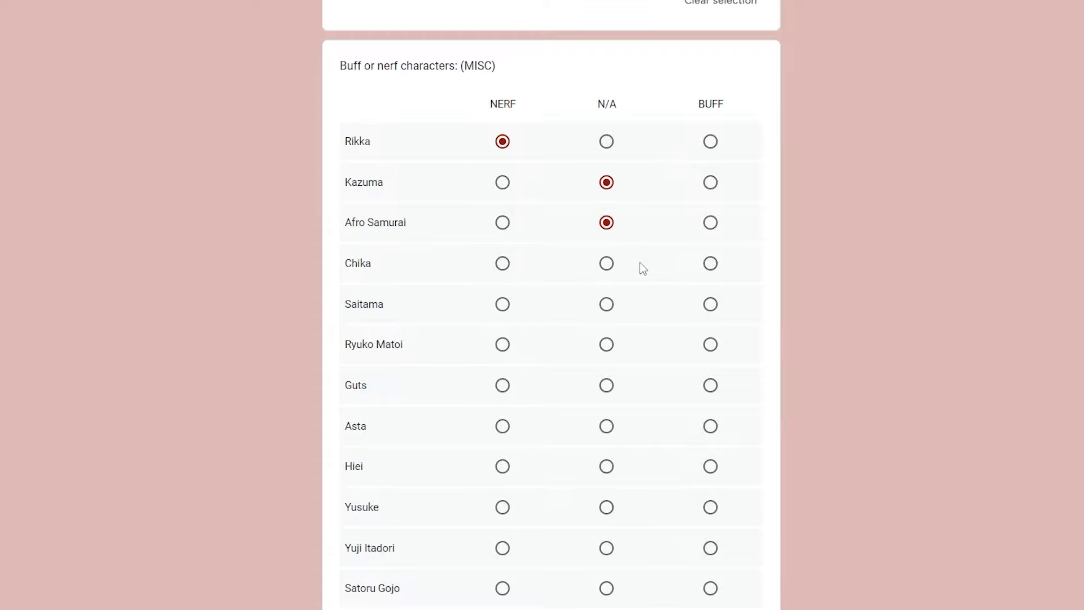
left_click(503, 223)
left_click(606, 224)
left_click(502, 226)
left_click(604, 265)
scroll(593, 328, "down", 1)
left_click(600, 247)
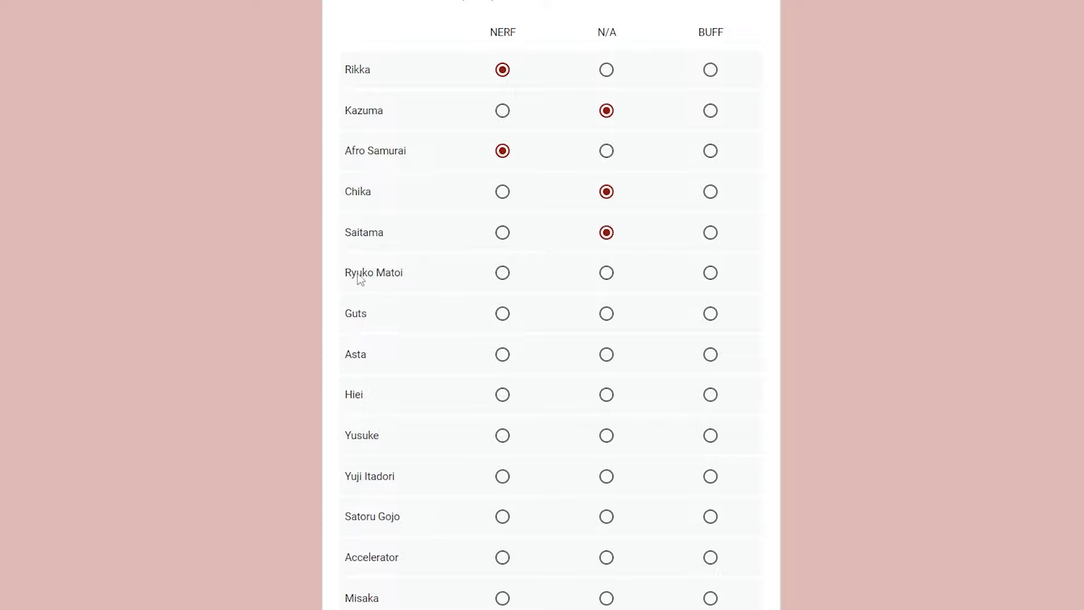
In the MISC question, rate Ryuko Matoi and Asta as NERF, and Guts and Hiei as N/A.
left_click(502, 274)
left_click(594, 326)
left_click(511, 360)
left_click(603, 398)
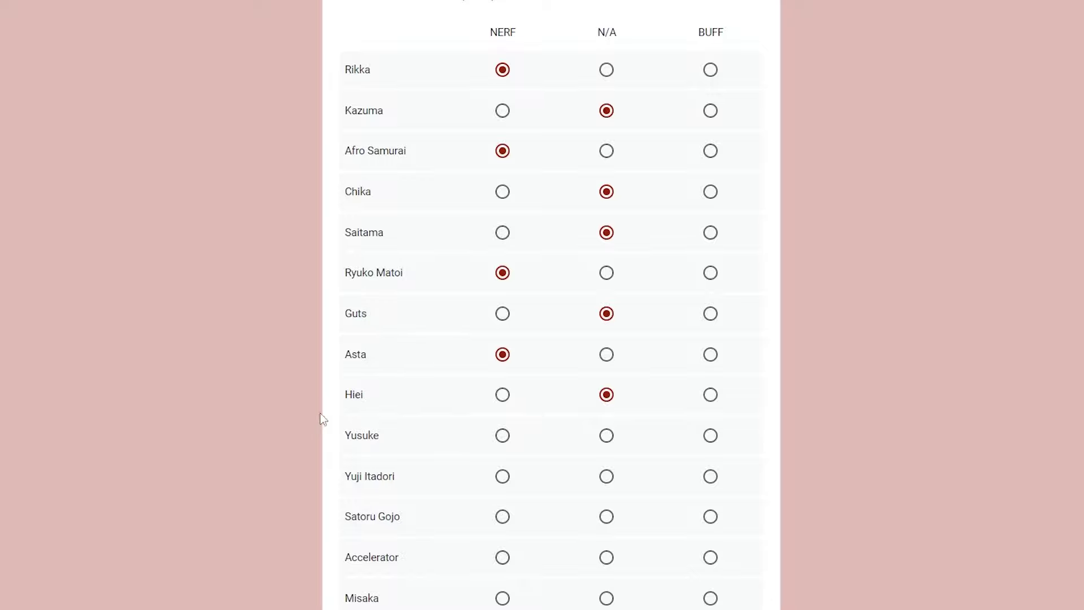
Rate every remaining MISC character from Yusuke through Denji as NERF.
scroll(394, 407, "down", 4)
scroll(418, 405, "up", 1)
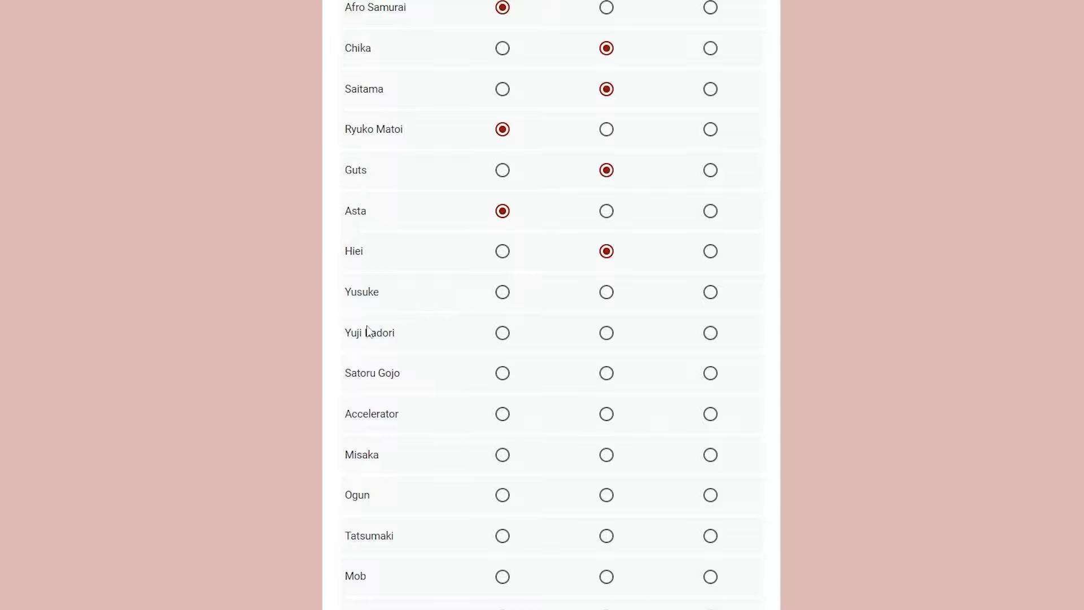
left_click(499, 295)
left_click(503, 334)
left_click(496, 375)
left_click(503, 417)
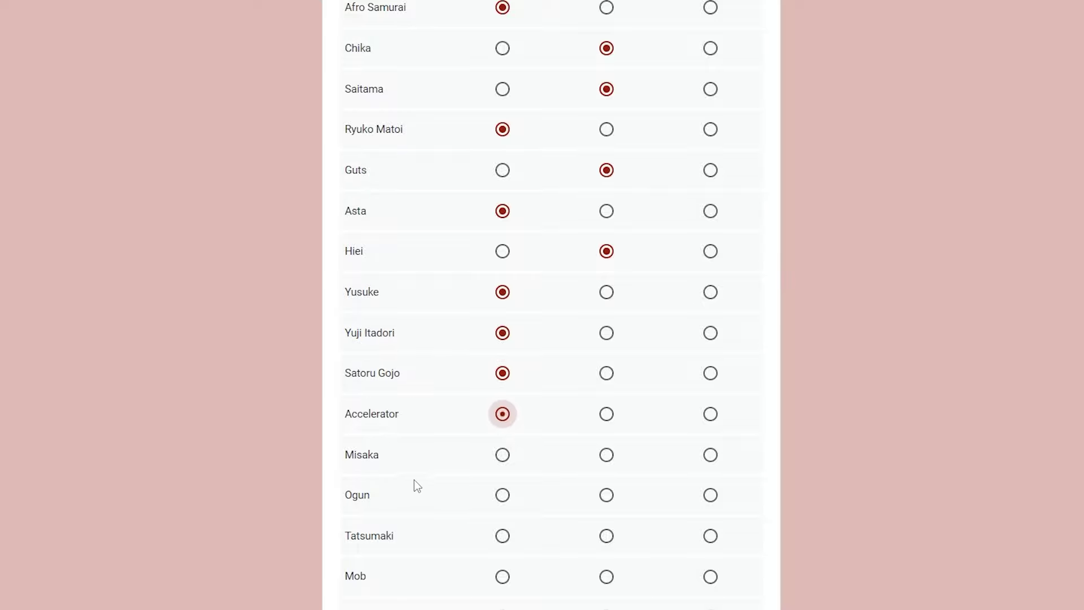
left_click(503, 455)
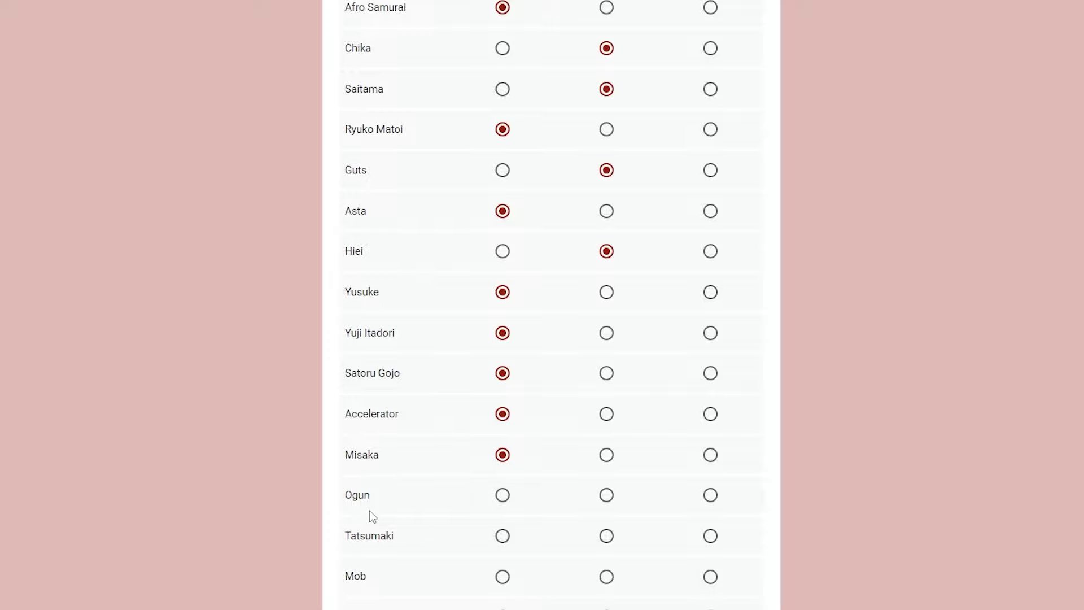
left_click(504, 497)
left_click(502, 536)
left_click(502, 576)
left_click(503, 608)
In the JOJO question, rate Jonathon Joestar as NERF, and Young Joseph and Jotaro as BUFF.
scroll(286, 513, "down", 10)
scroll(306, 475, "up", 1)
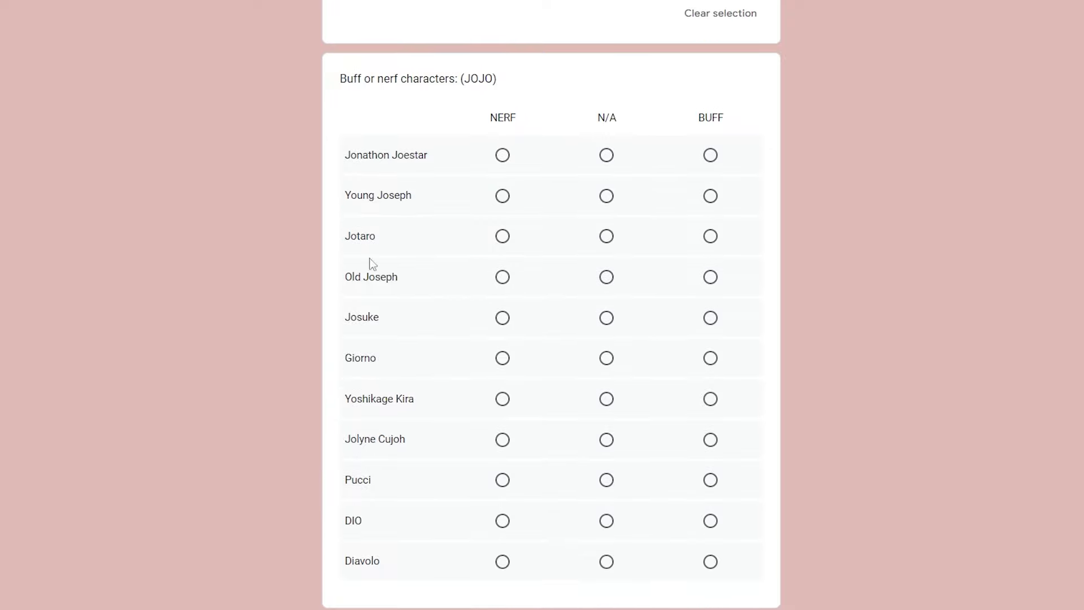
left_click(499, 153)
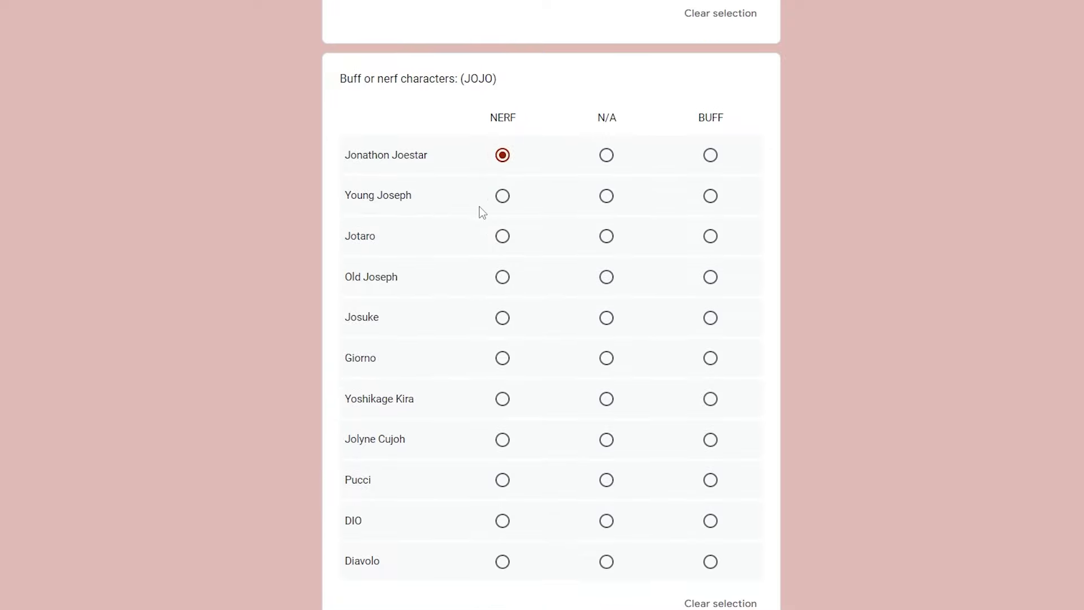
left_click(501, 199)
left_click(710, 196)
scroll(511, 333, "up", 1)
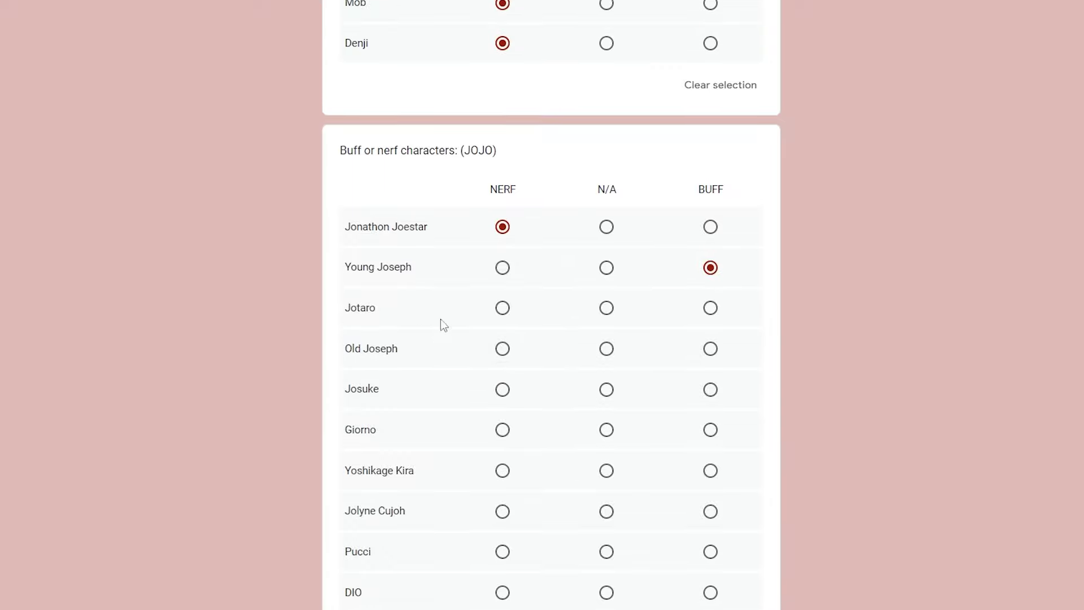
left_click(504, 309)
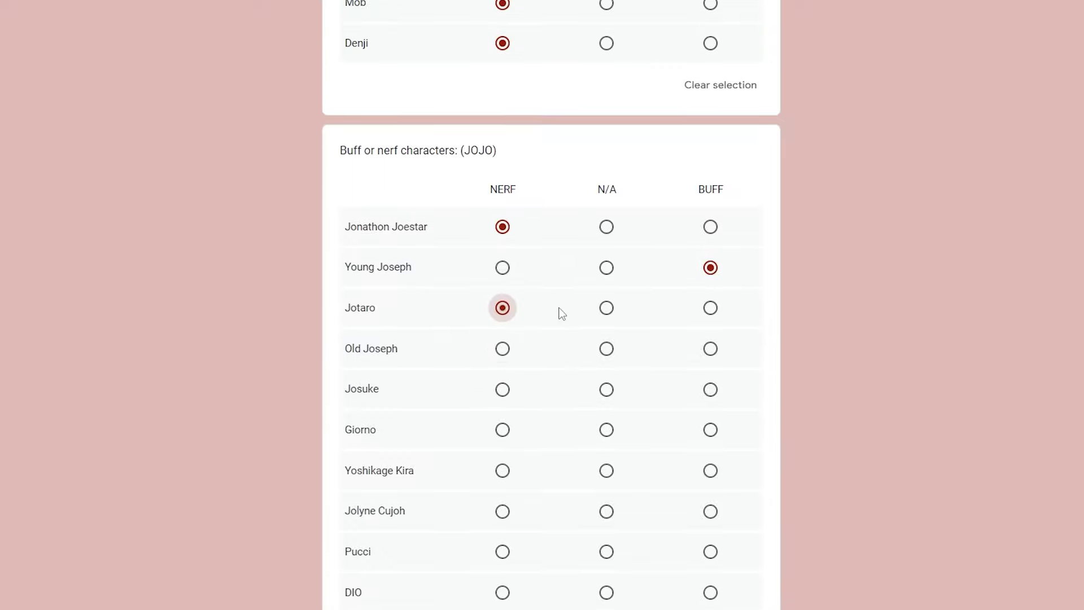
left_click(710, 316)
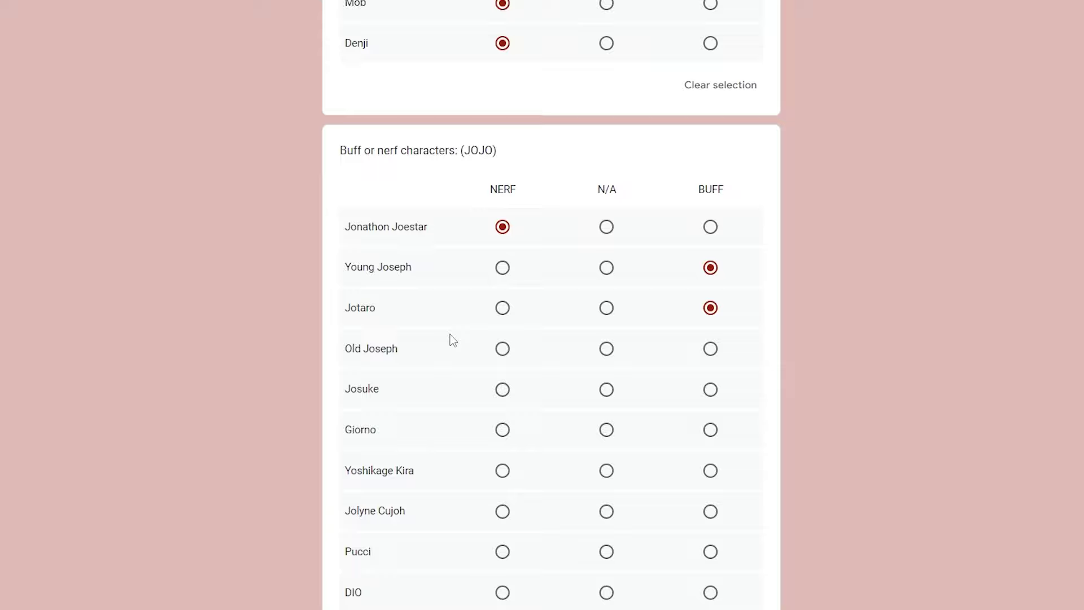
In the JOJO question, rate Old Joseph, Josuke and Giorno as NERF, and Yoshikage Kira as N/A.
left_click(503, 348)
left_click(503, 389)
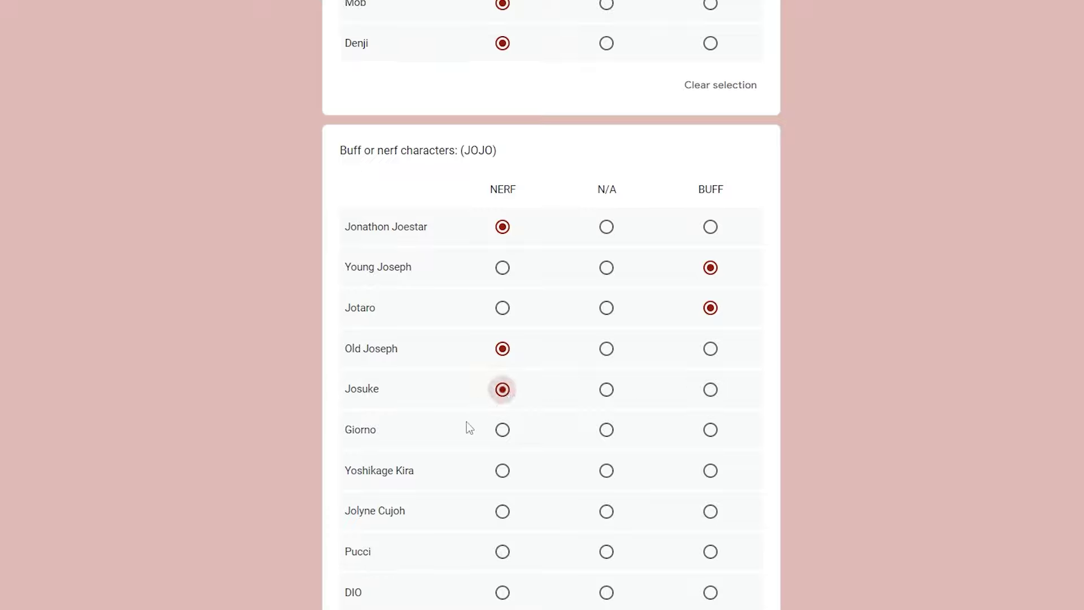
left_click(504, 440)
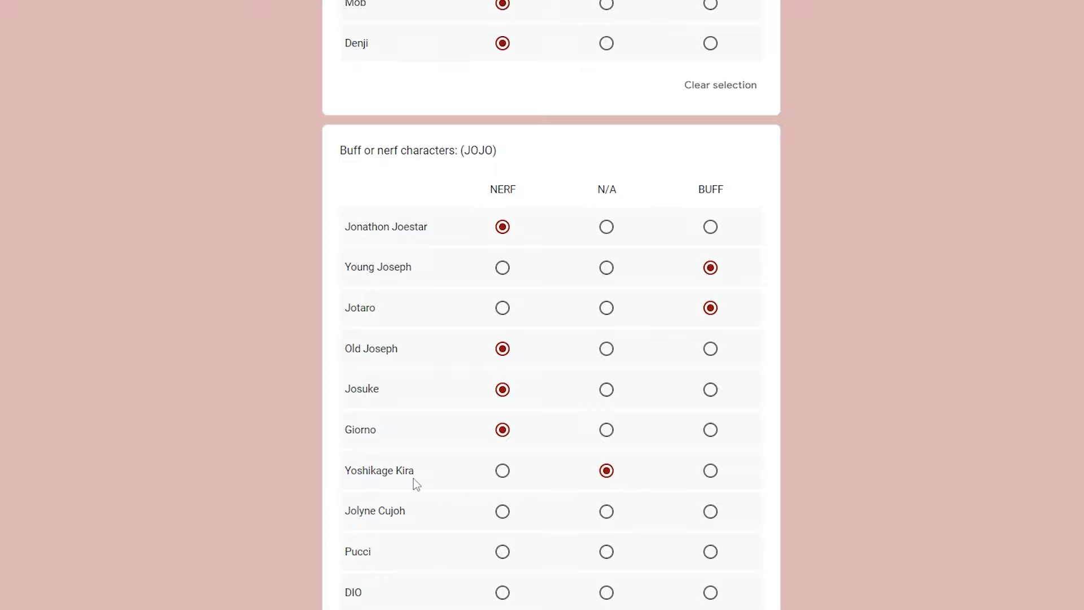
Finish the JOJO question with Jolyne Cujoh and DIO as NERF, Pucci as BUFF and Diavolo as N/A.
left_click(498, 515)
left_click(710, 553)
left_click(507, 594)
scroll(380, 605, "down", 5)
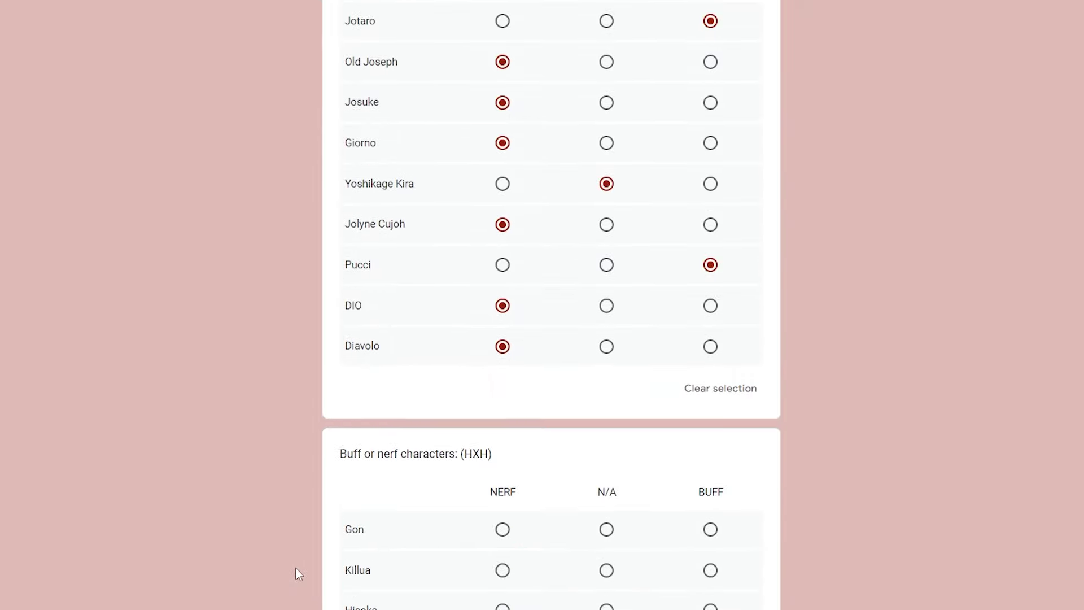
scroll(276, 474, "down", 5)
scroll(280, 475, "up", 1)
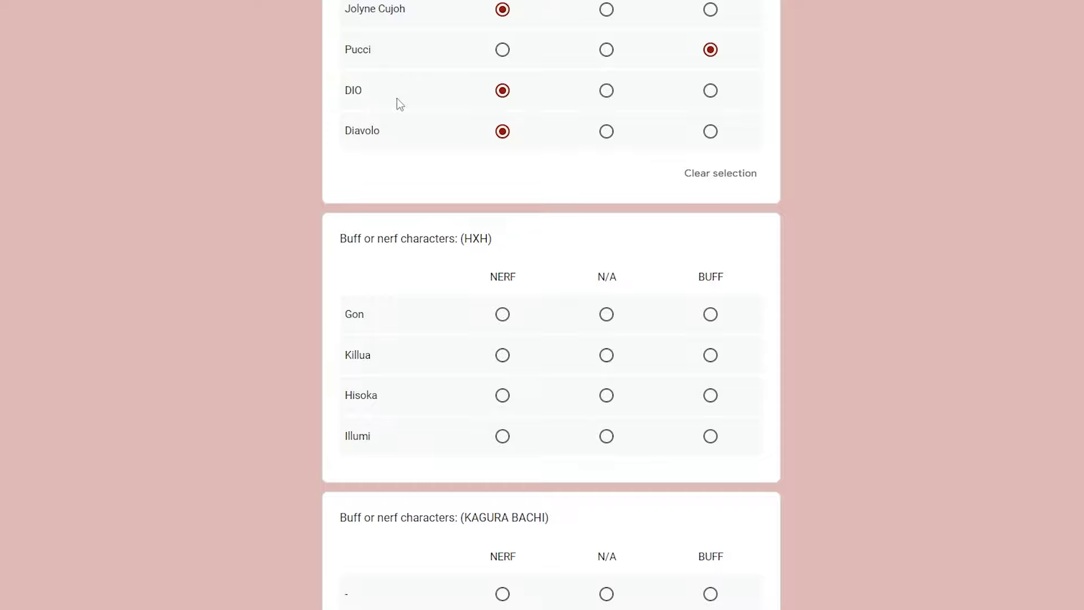
left_click(586, 133)
In the HXH question, rate Gon and Hisoka as N/A, and Killua and Illumi as NERF.
left_click(608, 313)
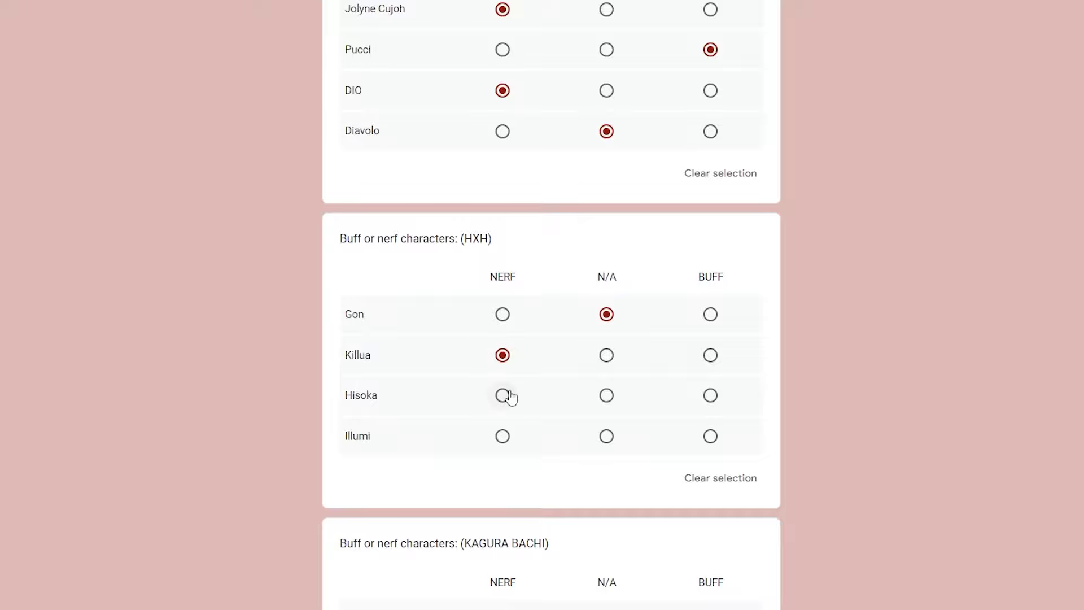
left_click(608, 400)
left_click(502, 437)
Search the web for KAGURA BACHI in a new browser tab using the question's title text, and return to the form.
scroll(355, 581, "down", 4)
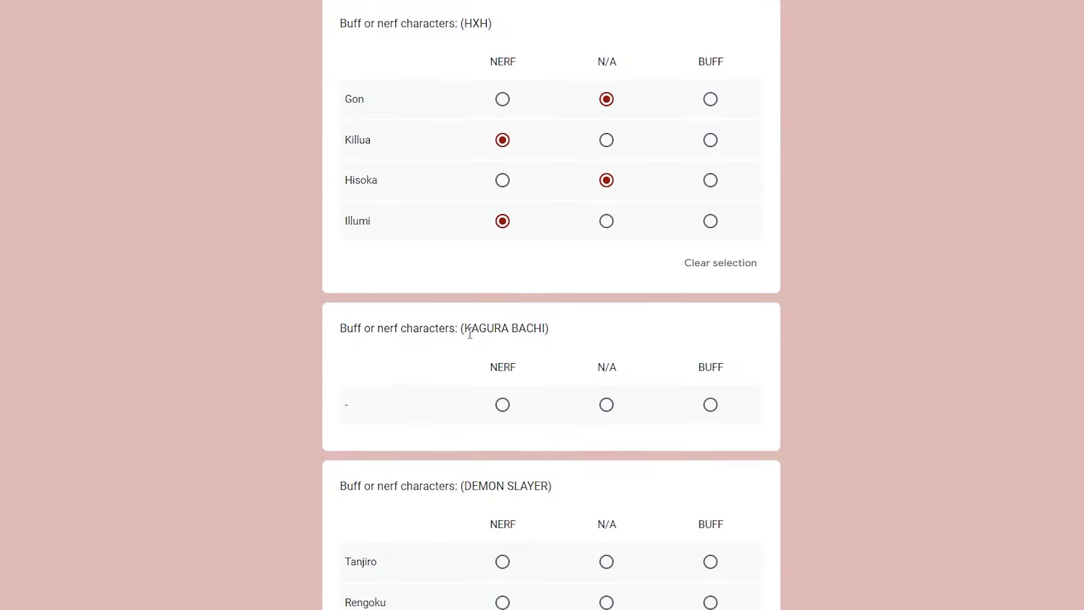
left_click_drag(464, 329, 546, 332)
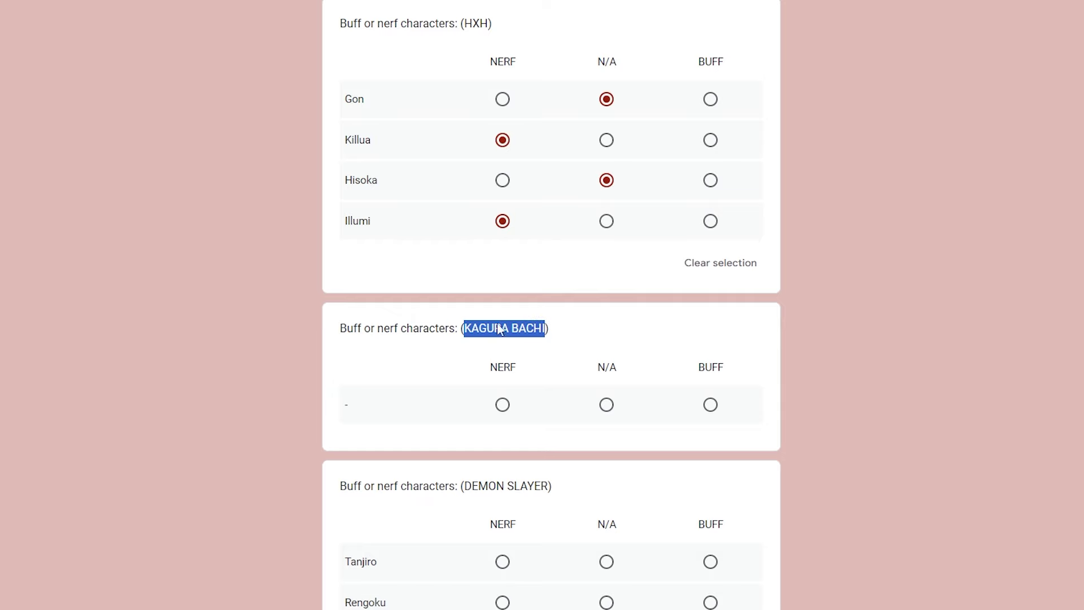
key("ctrl+c")
key("ctrl+t")
key("ctrl+v")
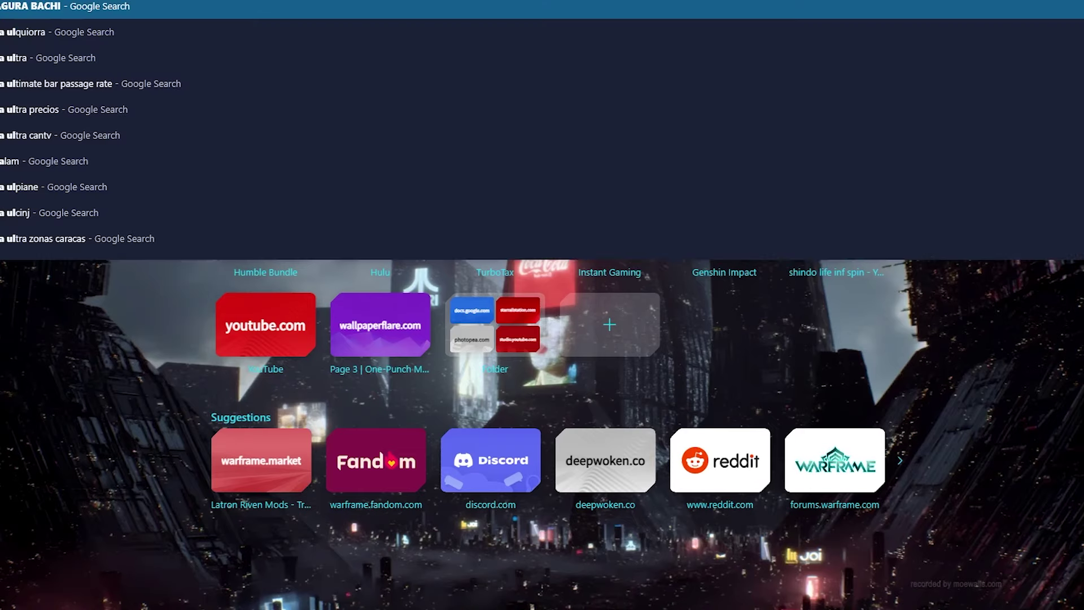
key("Return")
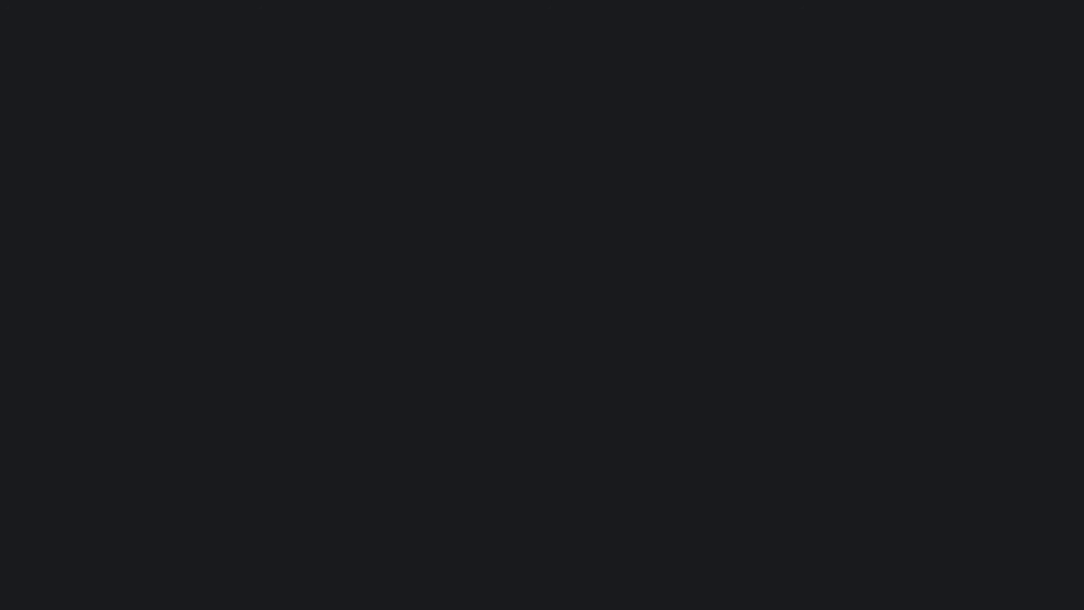
key("ctrl+w")
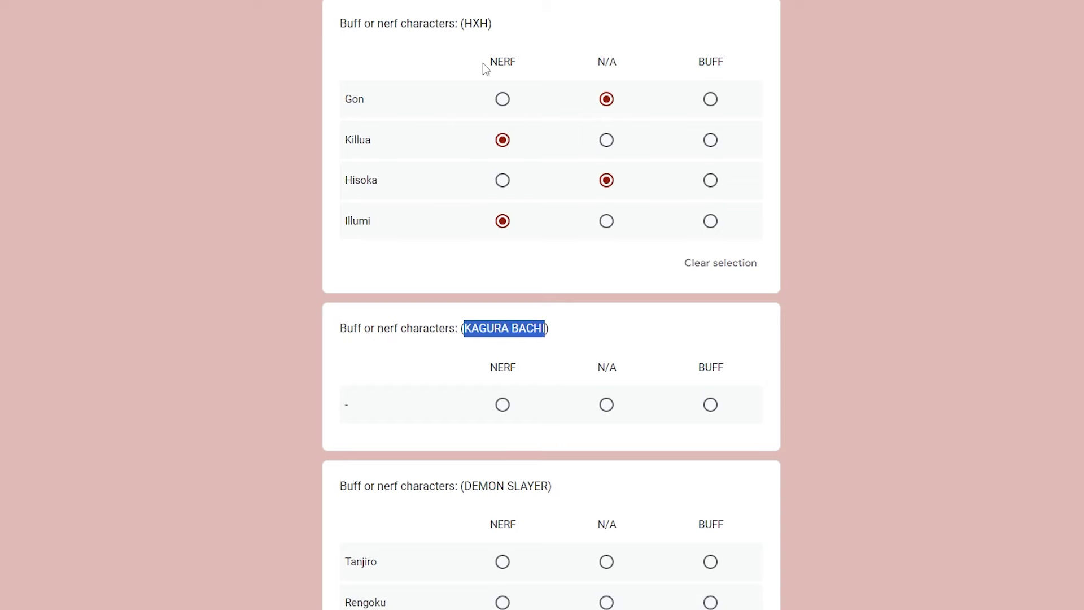
Rate the single entry in the KAGURA BACHI question as BUFF and clear the title's text highlight.
left_click(711, 405)
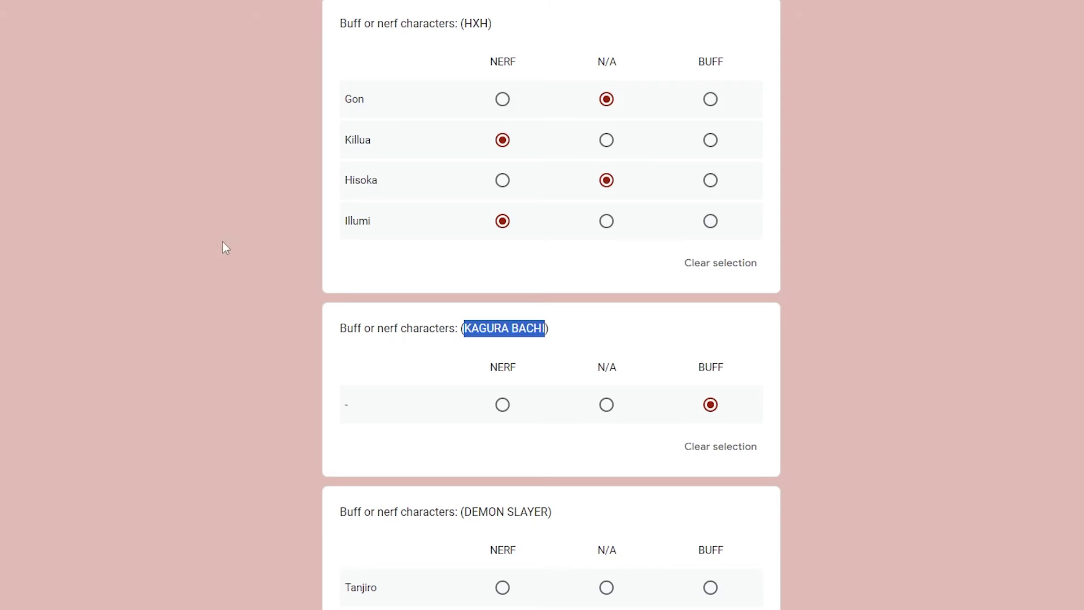
left_click(222, 252)
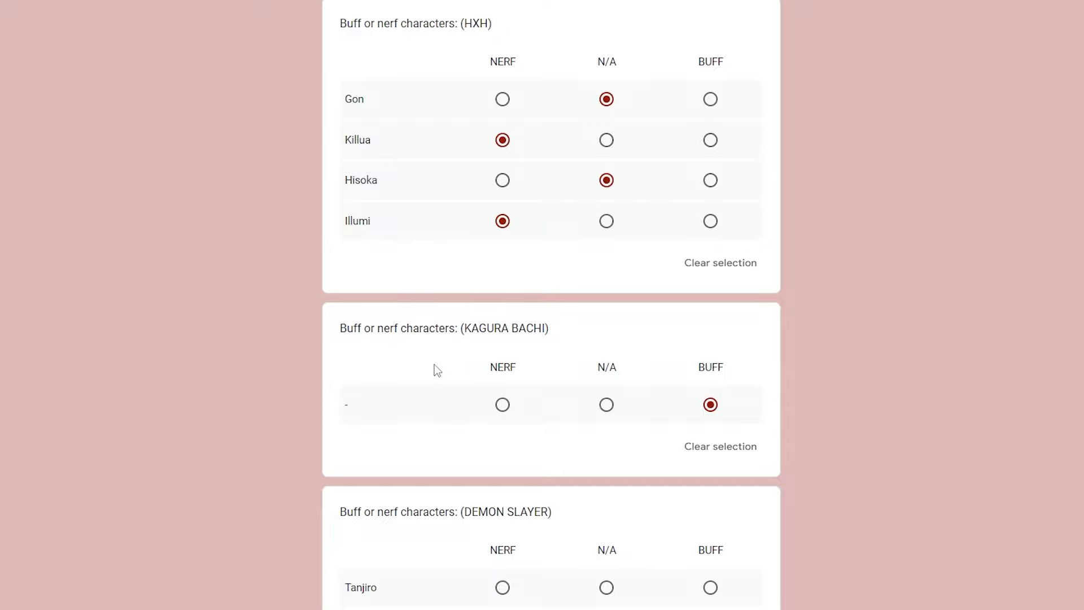
In the DEMON SLAYER question, rate Tanjiro as NERF, and Rengoku and Tengen Uzui as N/A.
scroll(435, 371, "down", 5)
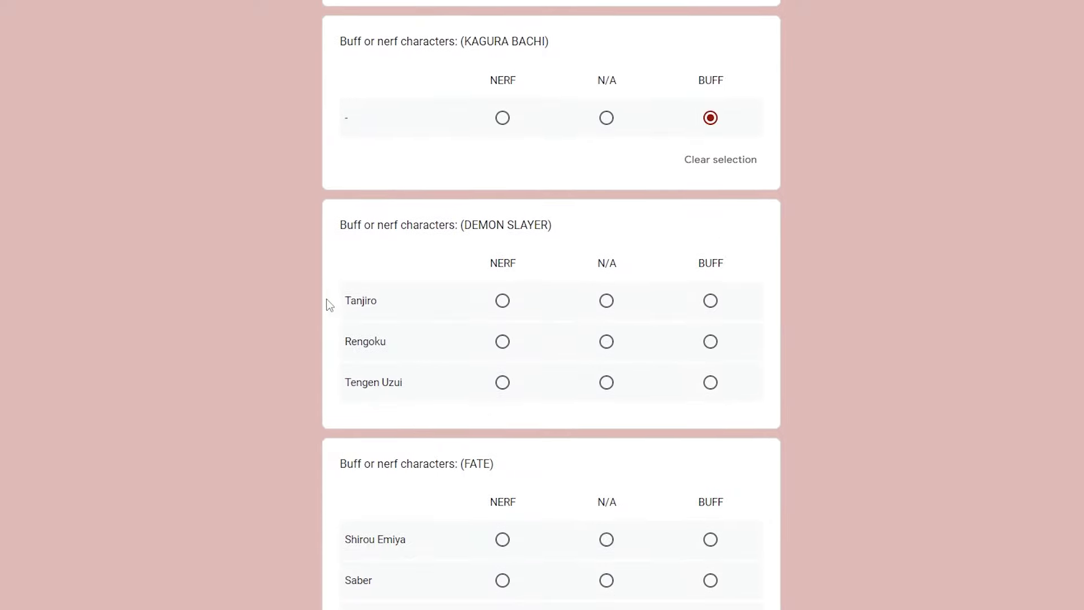
left_click(501, 302)
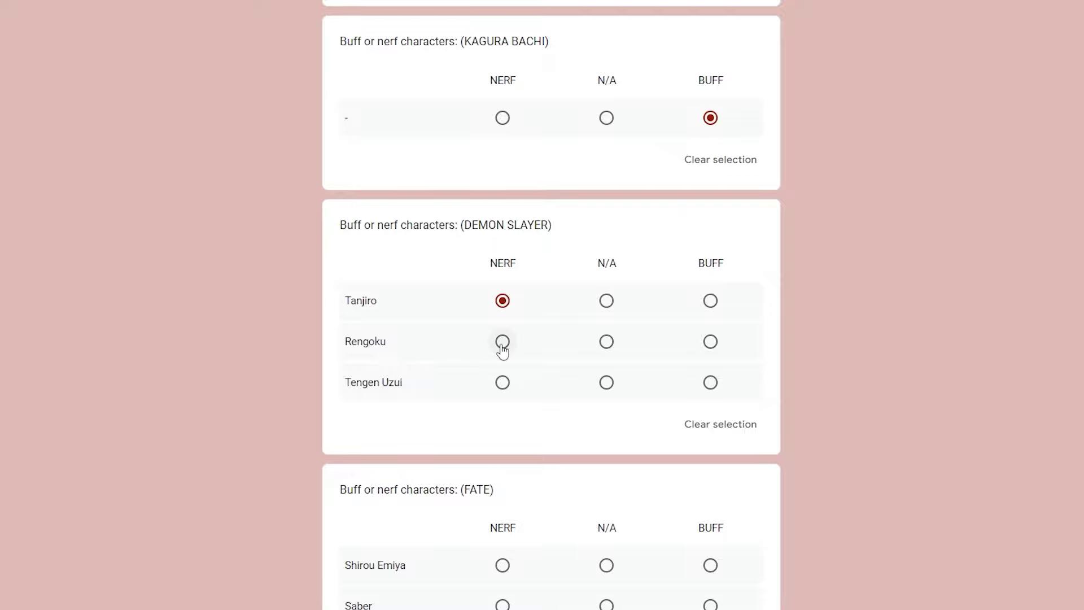
left_click(609, 343)
left_click(710, 383)
left_click(607, 383)
In the FATE question, rate Shirou Emiya as BUFF, and Saber and Gilgamesh as NERF.
scroll(478, 381, "down", 7)
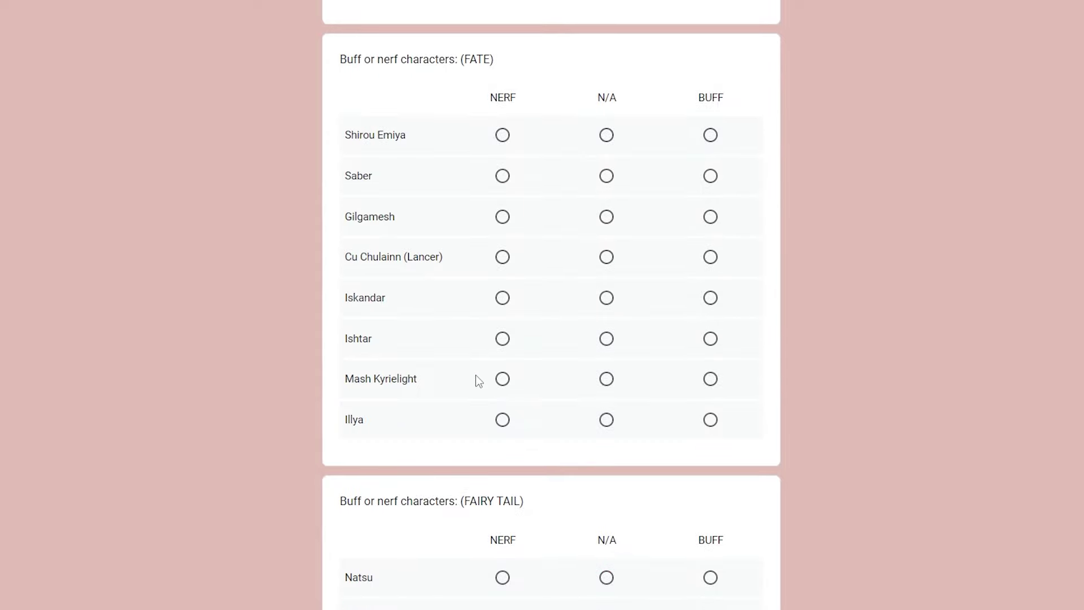
scroll(478, 381, "up", 1)
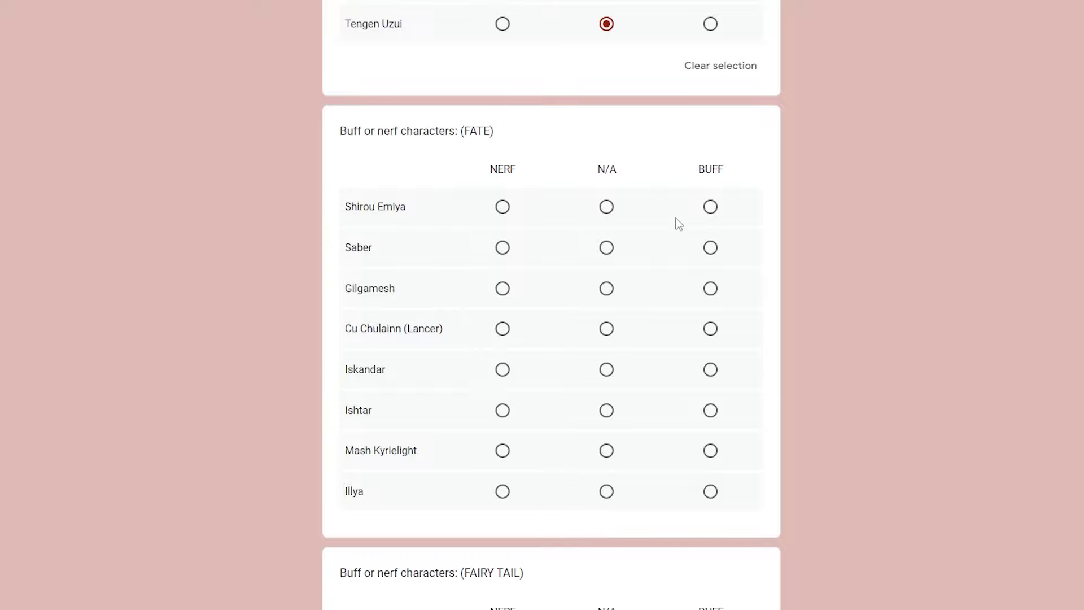
left_click(712, 207)
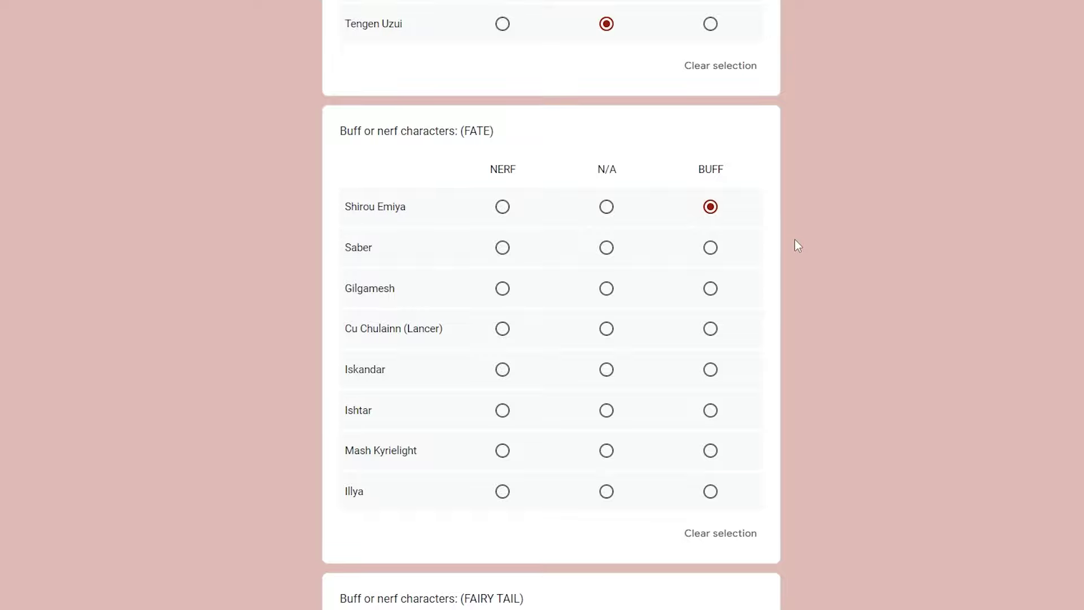
left_click(503, 247)
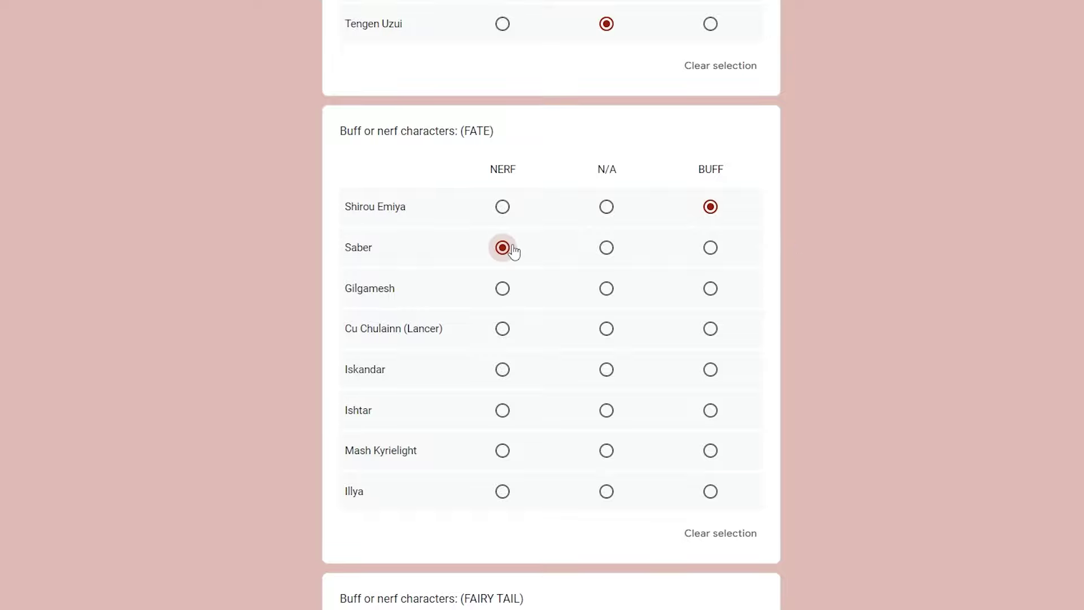
left_click(503, 290)
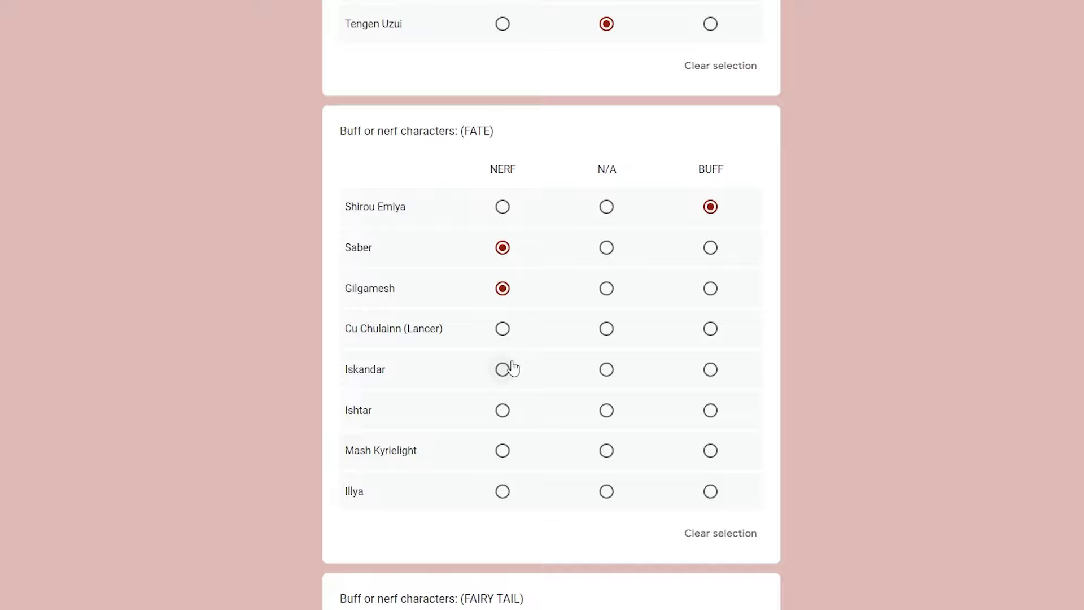